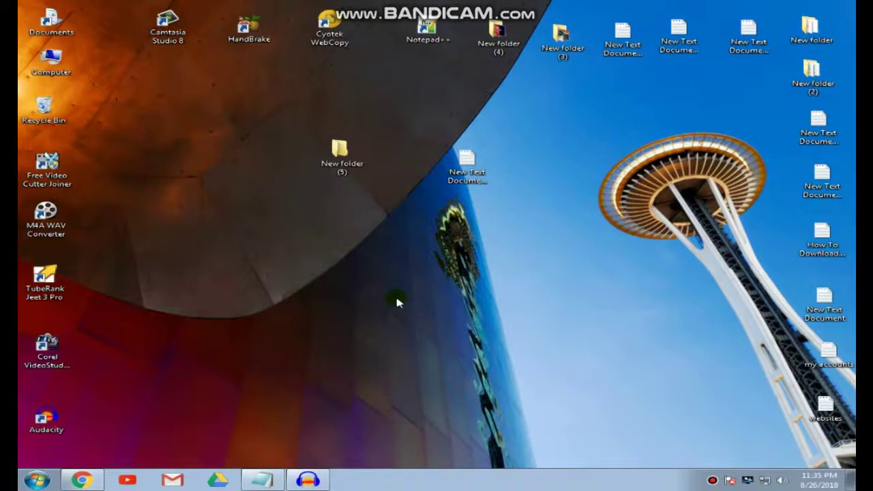
Switch to Chrome to view the Audacity download page for Windows, and minimise the browser.
left_click(82, 479)
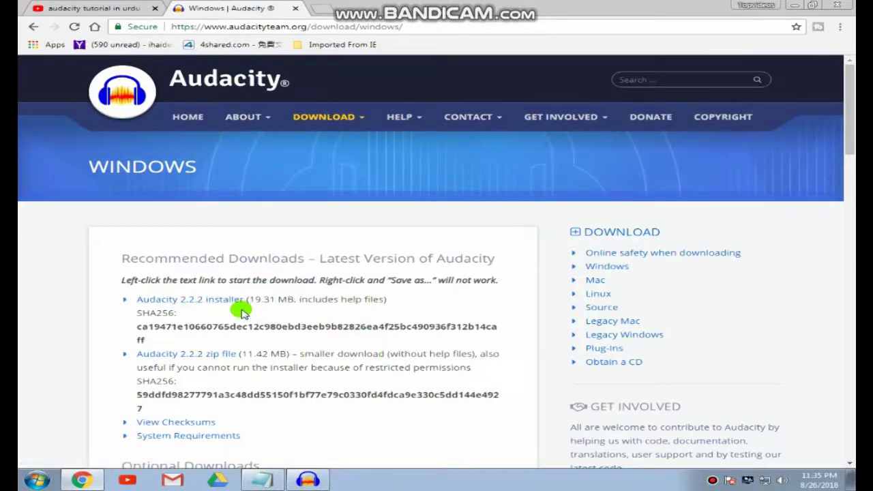
left_click(797, 5)
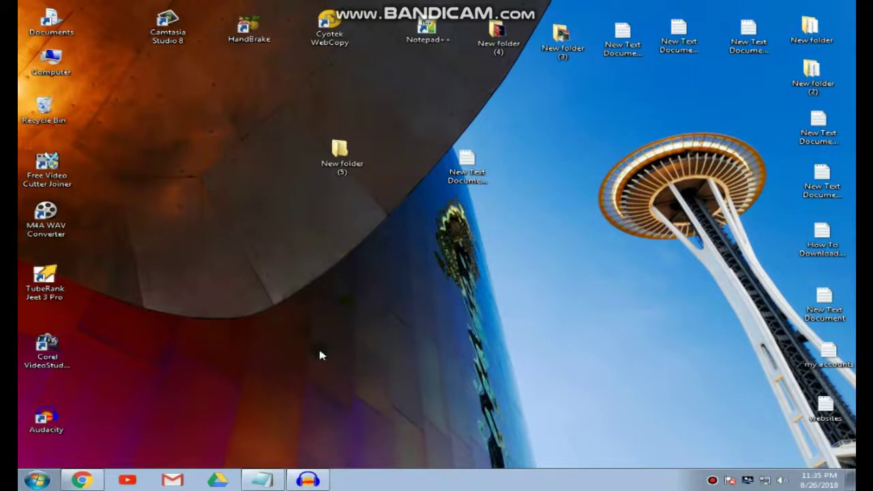
Switch to Audacity and open the recording 20180826_233036 from the desktop's New folder (5), making a copy of the file before editing.
left_click(308, 481)
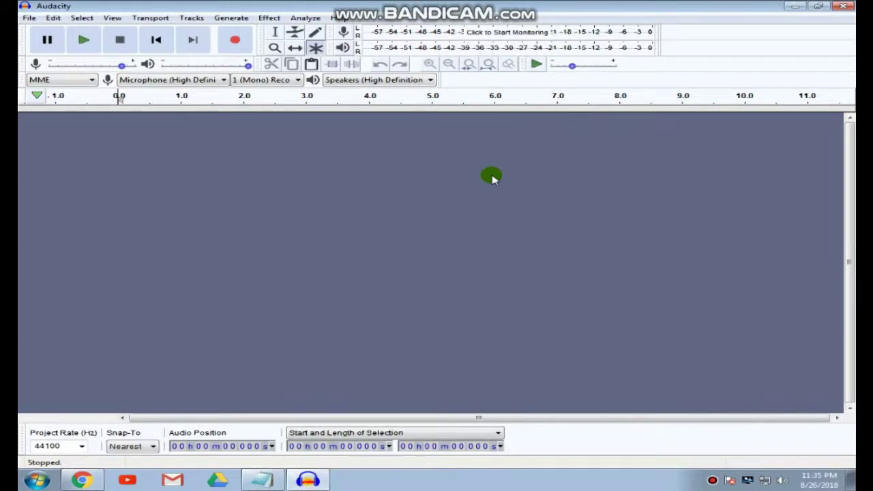
left_click(29, 18)
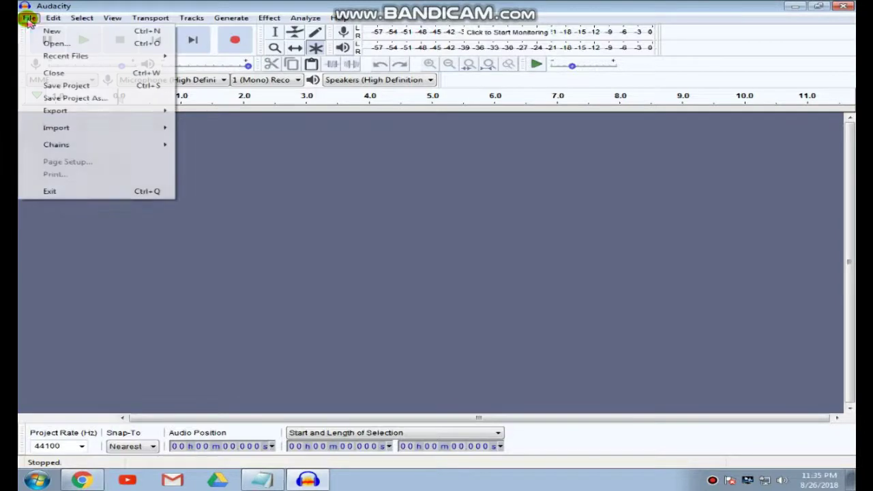
left_click(68, 45)
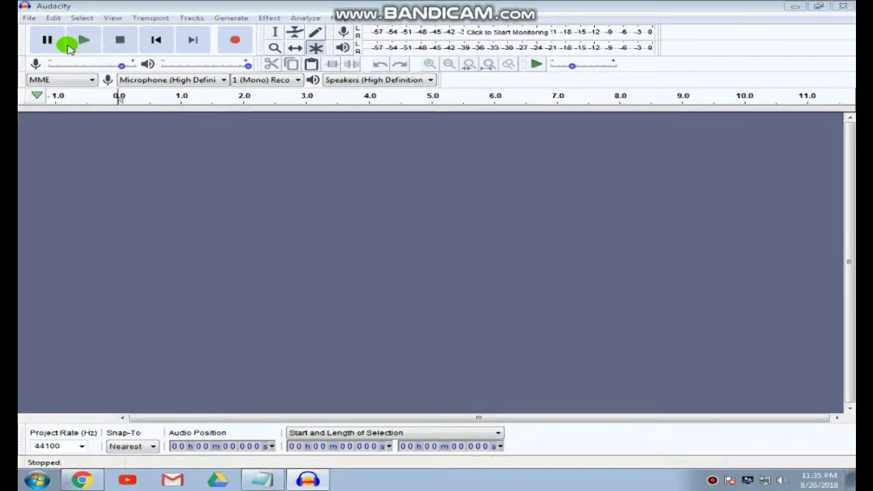
left_click(73, 116)
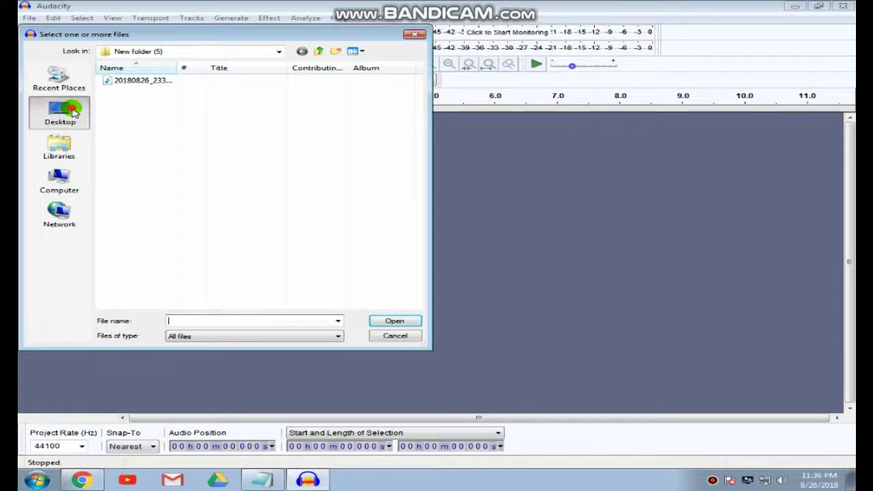
left_click_drag(415, 146, 415, 179)
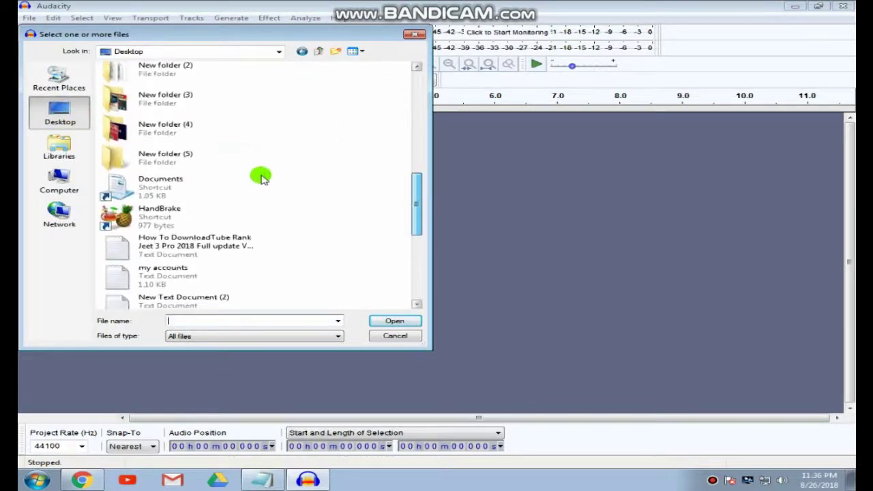
double_click(175, 158)
left_click(139, 81)
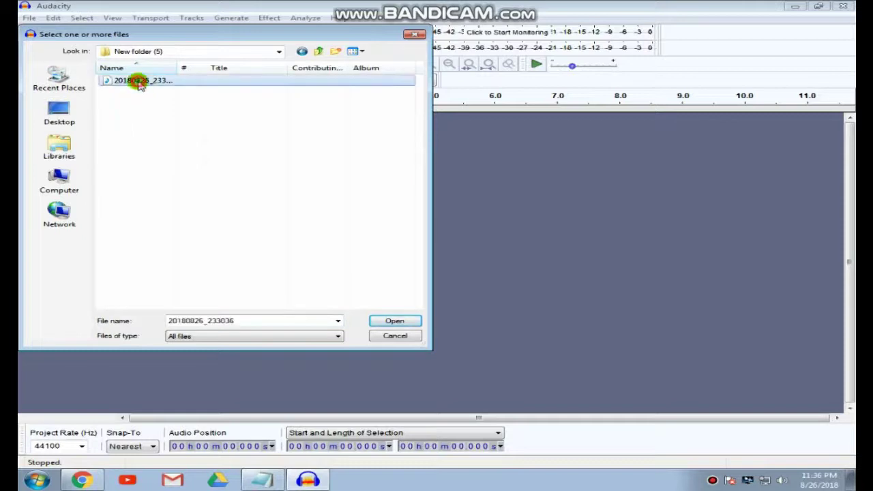
left_click(396, 320)
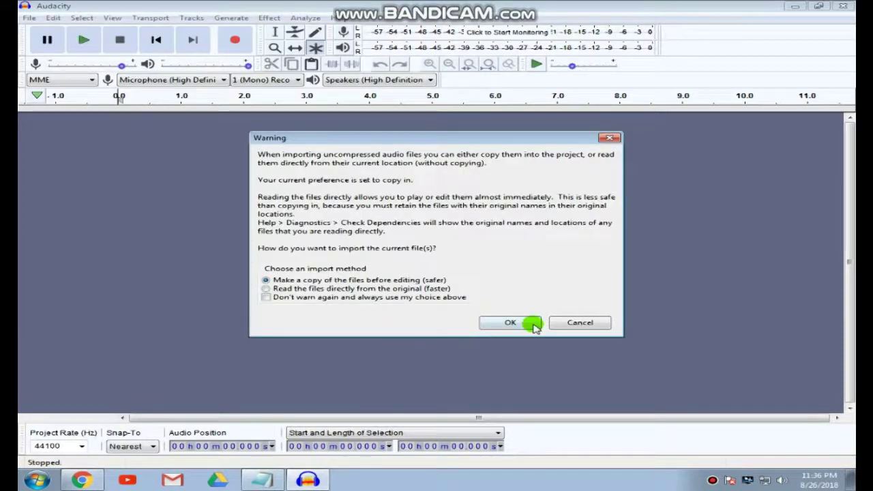
left_click(510, 322)
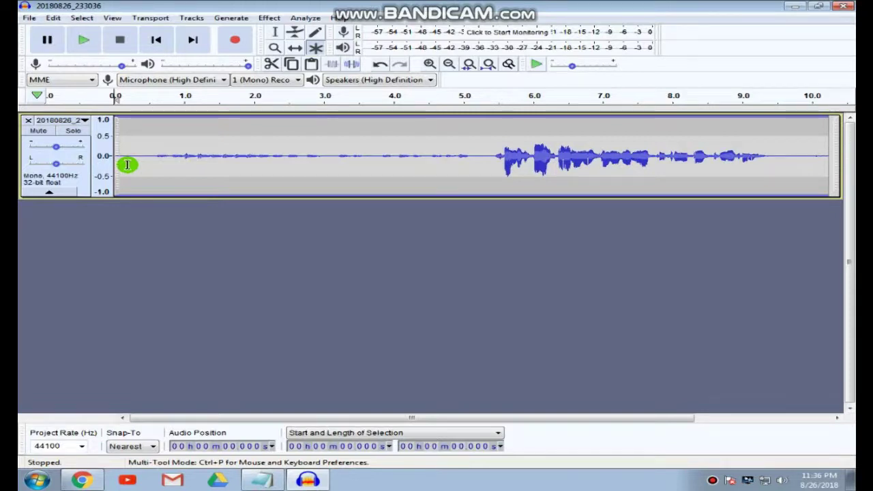
Play the recording and capture a noise profile from the speech-free opening, from about 0.04 to 5.28 seconds.
left_click(82, 41)
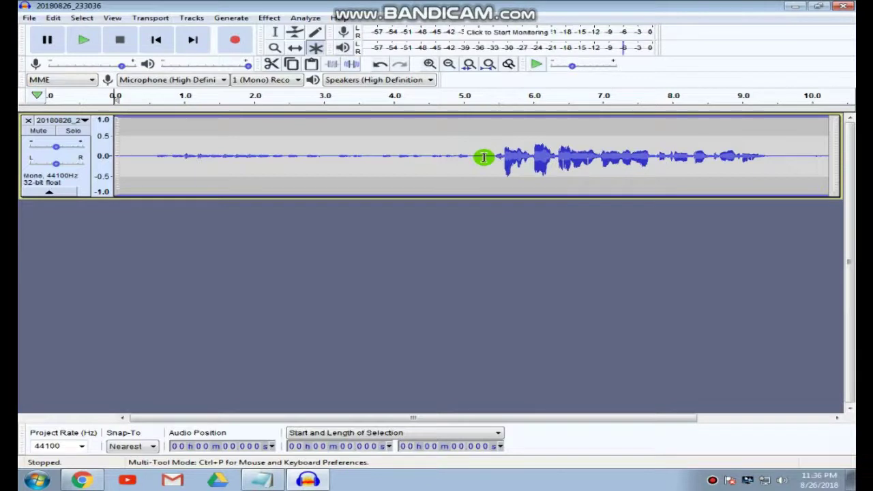
left_click_drag(484, 158, 116, 161)
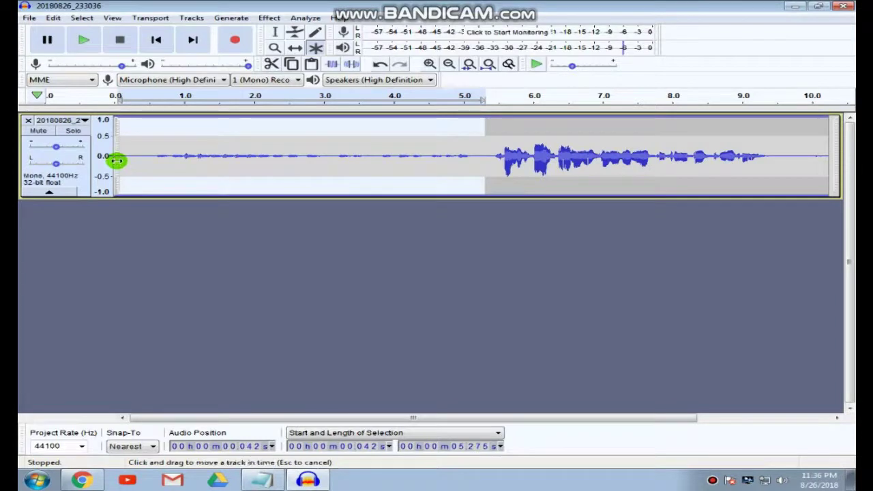
left_click(270, 18)
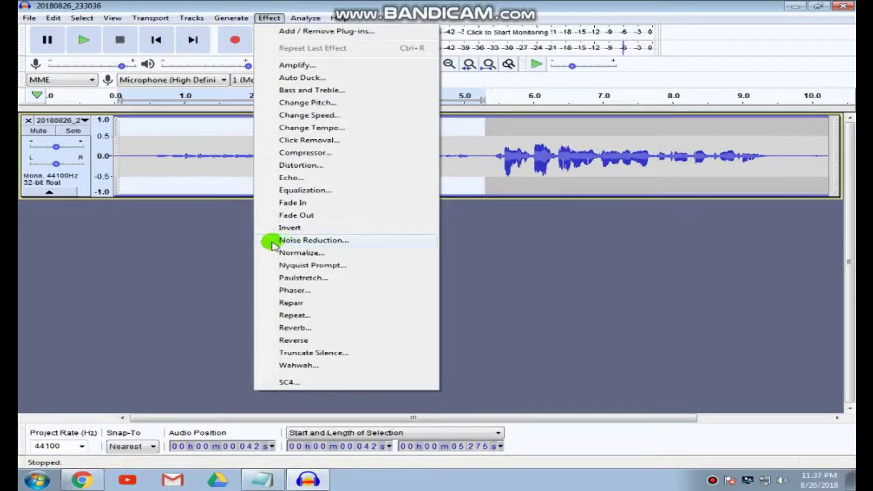
left_click(327, 244)
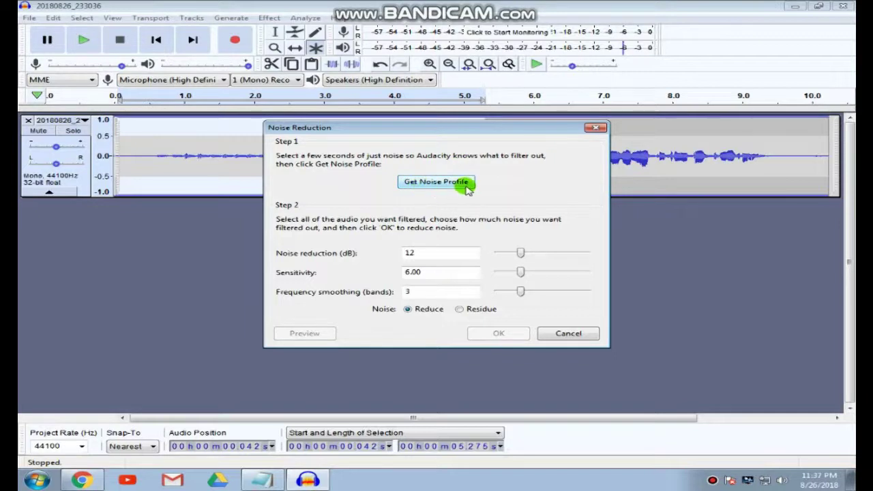
left_click(439, 188)
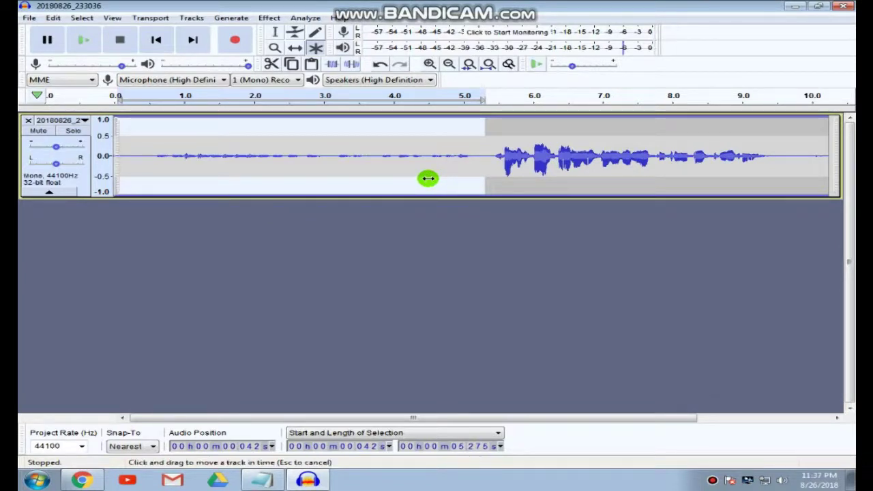
Apply Noise Reduction to the whole track with 12 dB reduction, sensitivity 6.00 and 3 frequency smoothing bands.
key("ctrl+a")
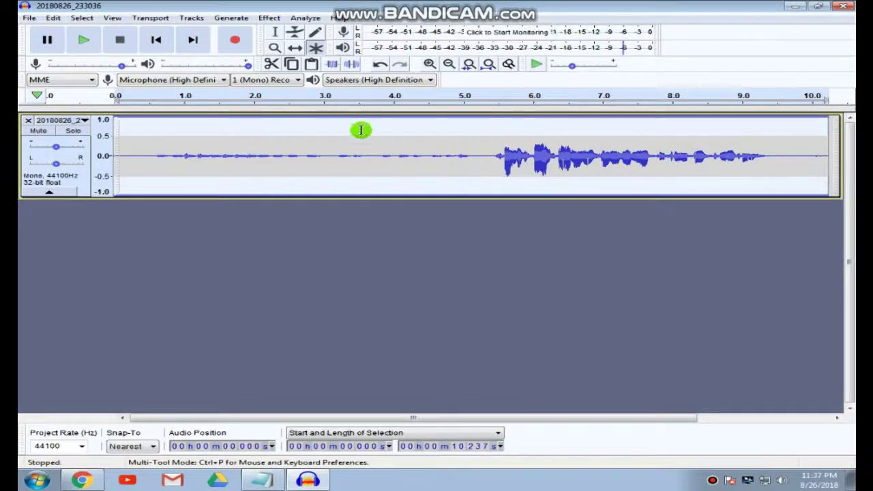
left_click(269, 17)
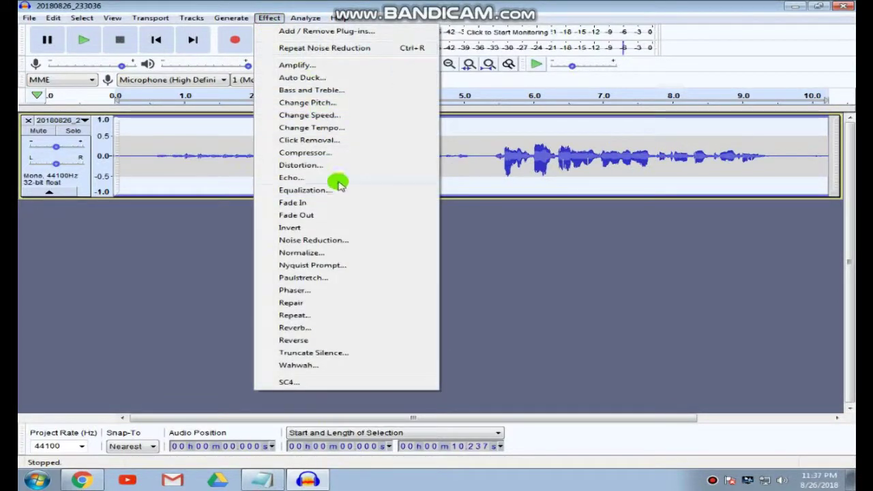
left_click(320, 240)
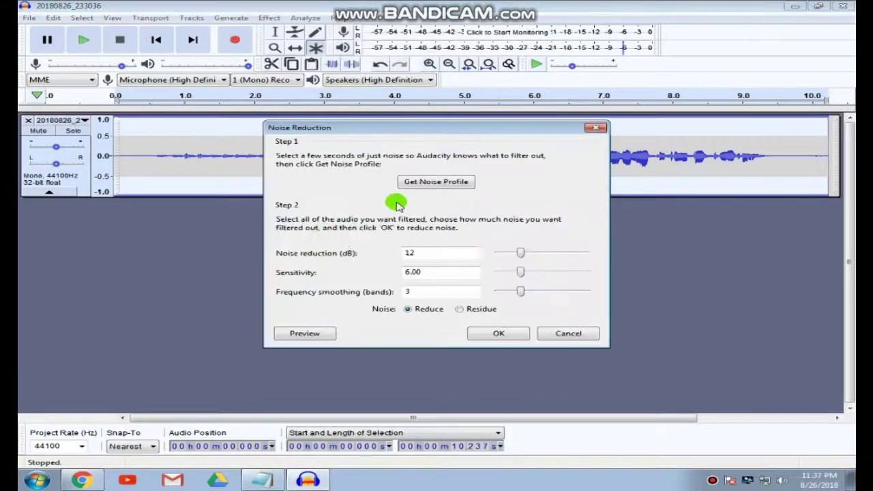
left_click(498, 334)
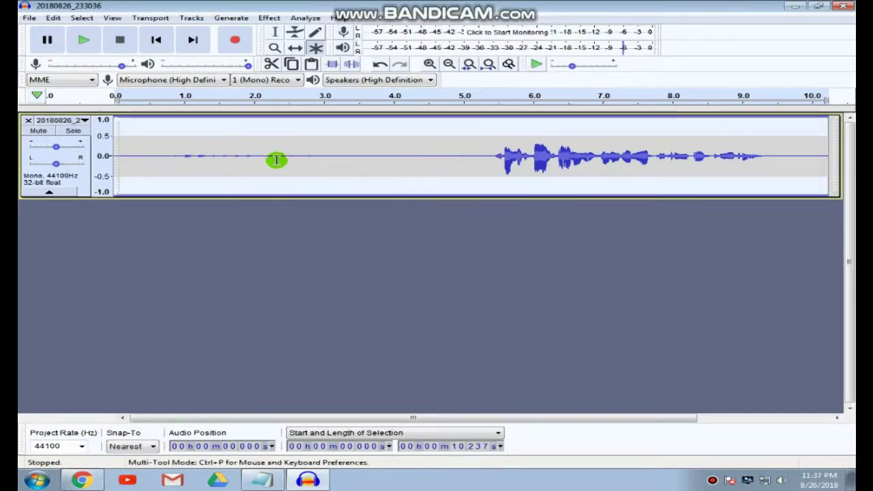
Apply the same 12 dB Noise Reduction to the whole track a second time and play back the result.
left_click(273, 19)
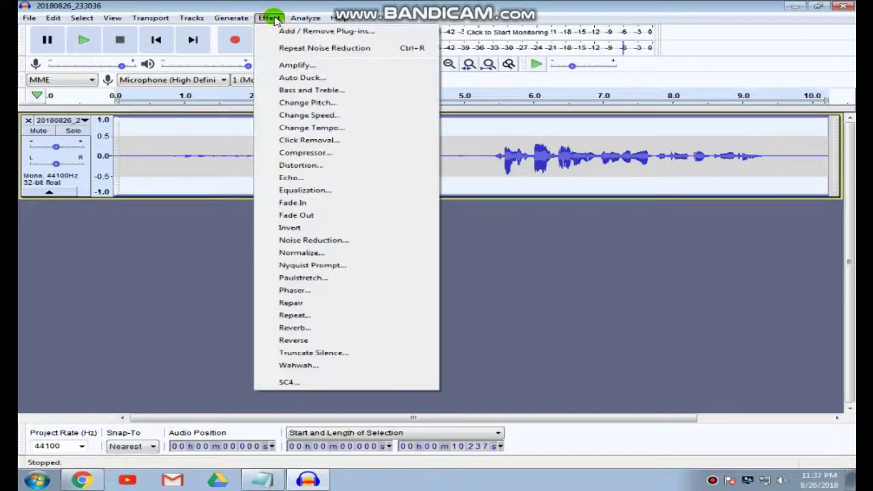
left_click(330, 243)
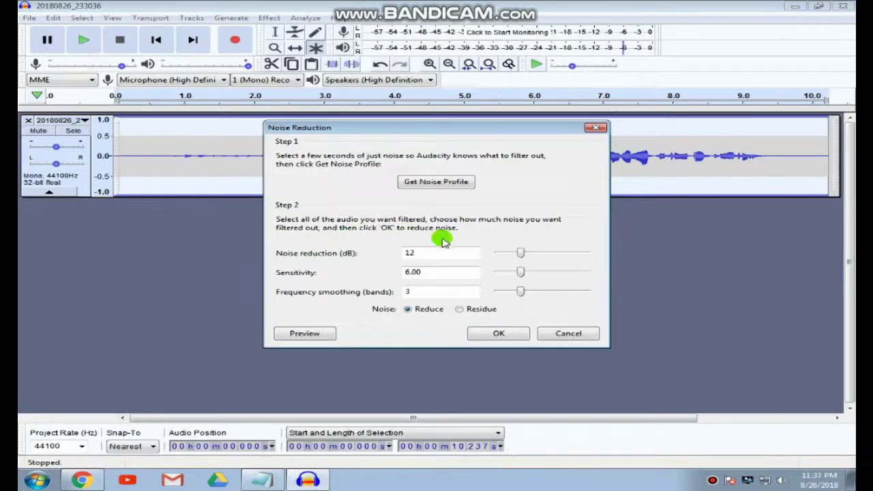
left_click(499, 335)
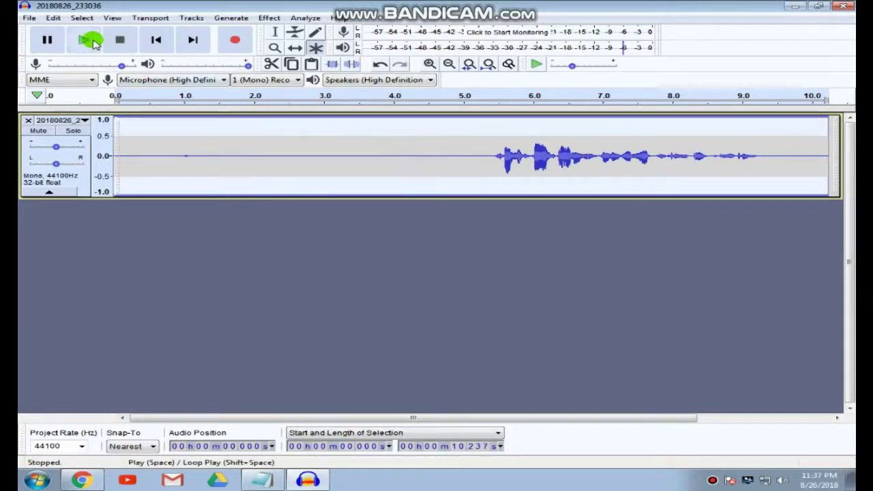
left_click(92, 40)
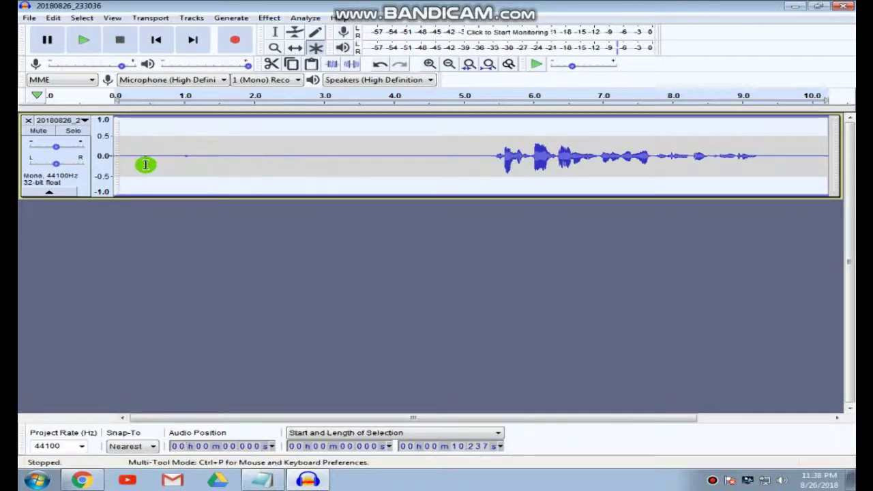
Amplify the whole track by 9.8 dB with clipping allowed.
left_click(268, 18)
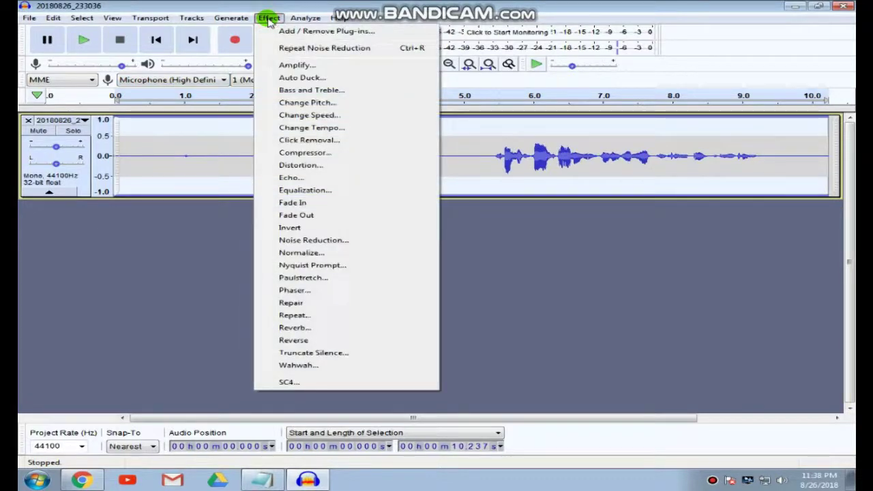
left_click(305, 66)
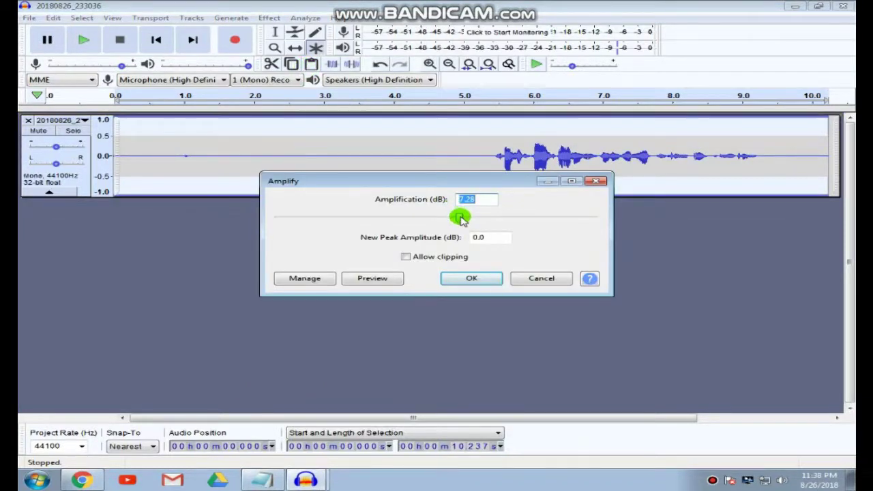
left_click_drag(462, 217, 463, 218)
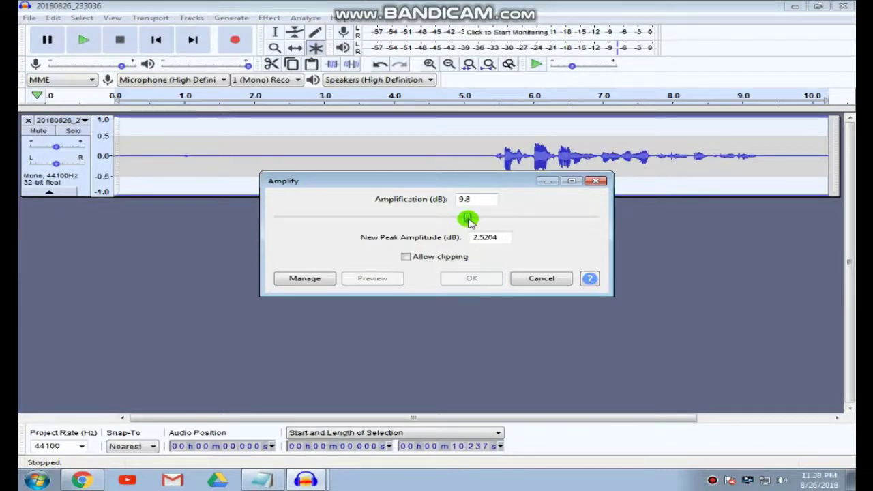
left_click(416, 260)
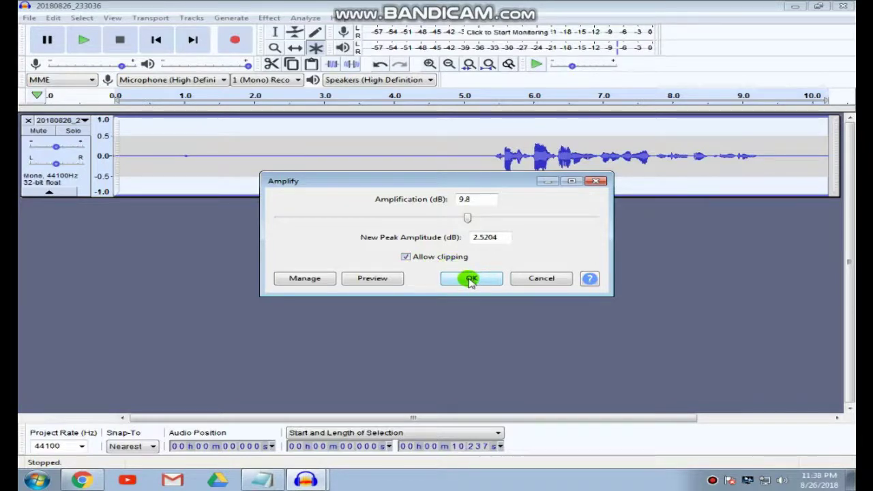
left_click(470, 278)
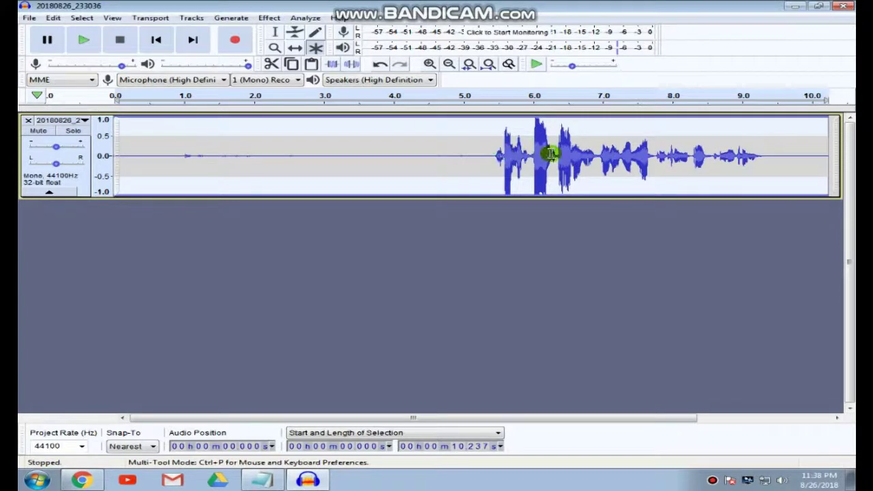
Apply Equalization to the whole track using the existing unnamed curve, and play back the result.
left_click(269, 19)
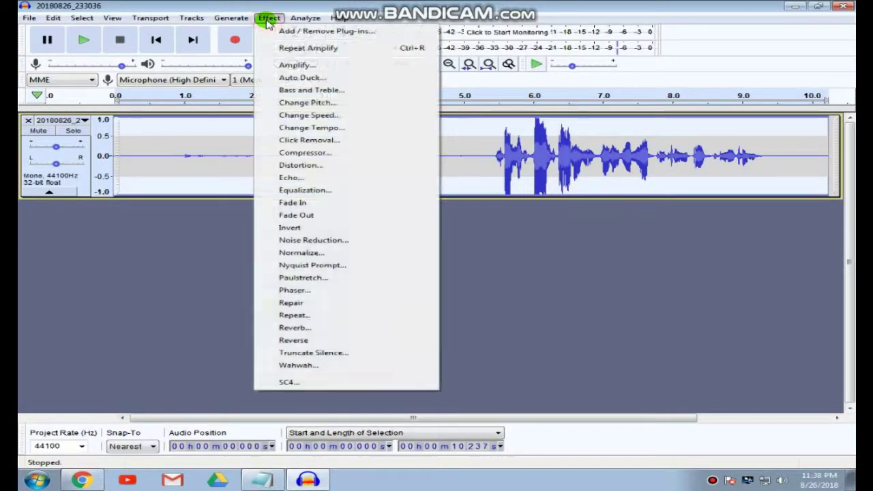
left_click(303, 191)
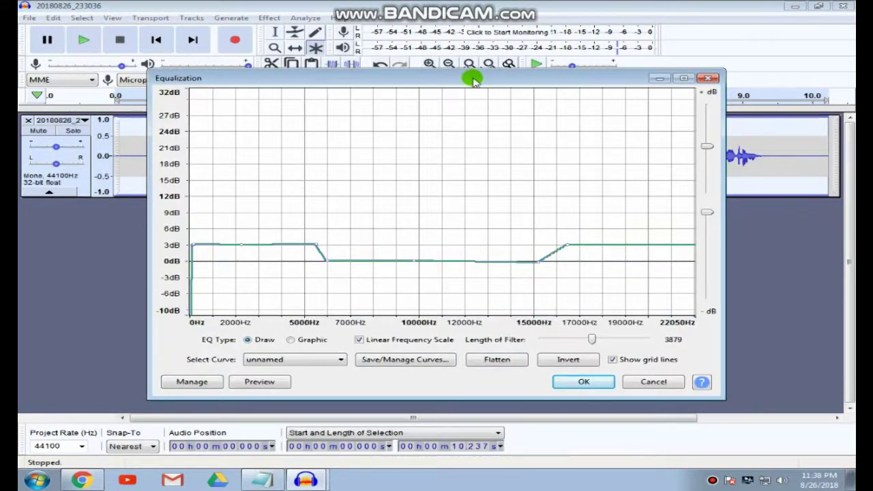
left_click_drag(472, 78, 471, 97)
left_click_drag(466, 128, 348, 58)
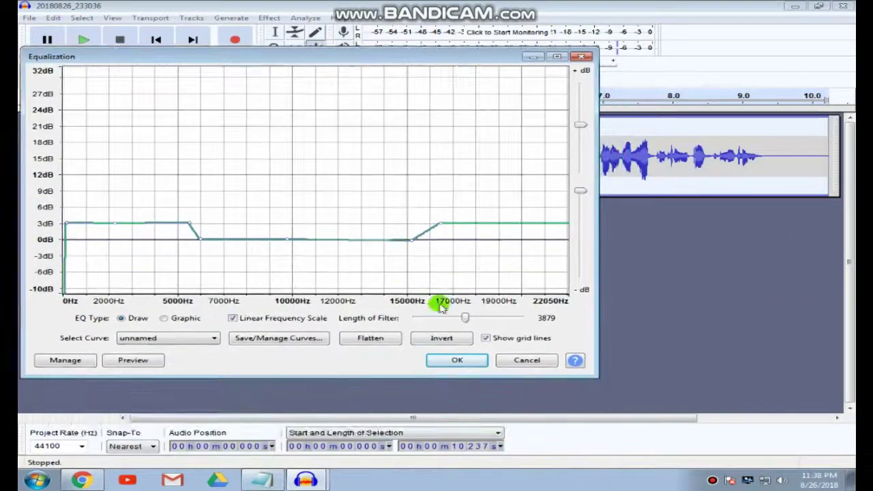
left_click(459, 362)
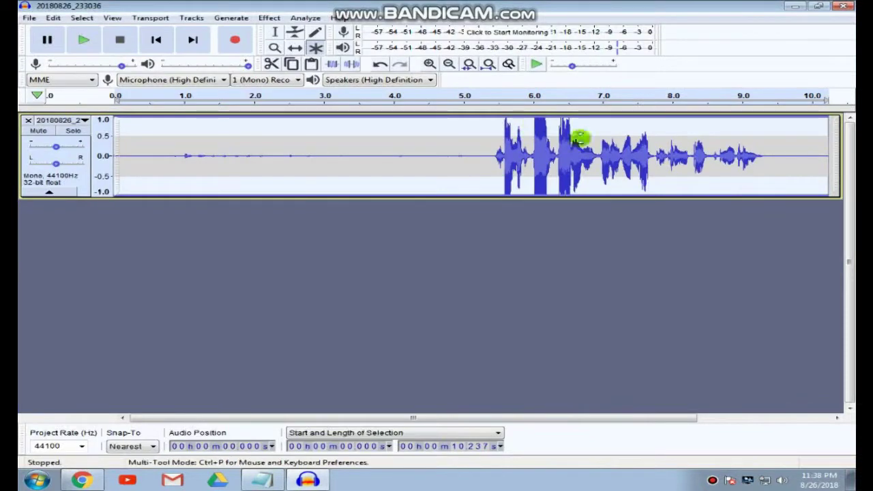
left_click(88, 42)
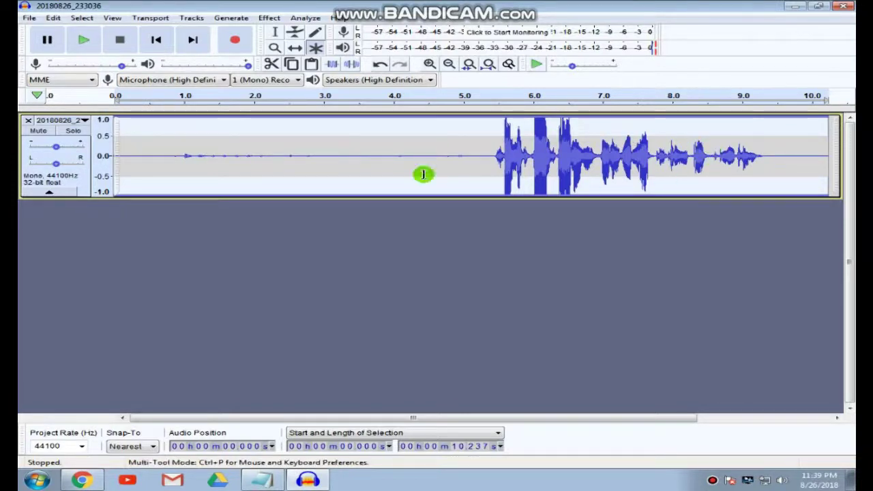
Export the edited audio as a WAV (Microsoft) signed 16-bit PCM file named 444 in New folder (5), keeping the existing metadata tags.
left_click(27, 19)
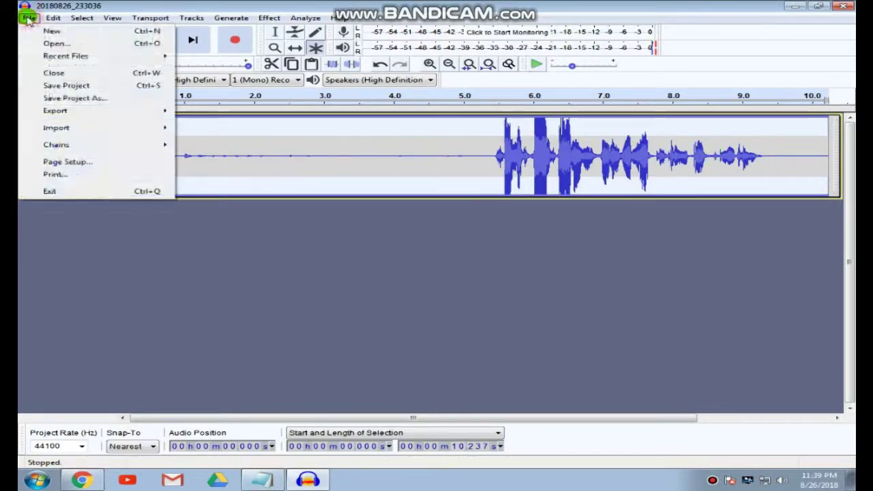
mouse_move(56, 113)
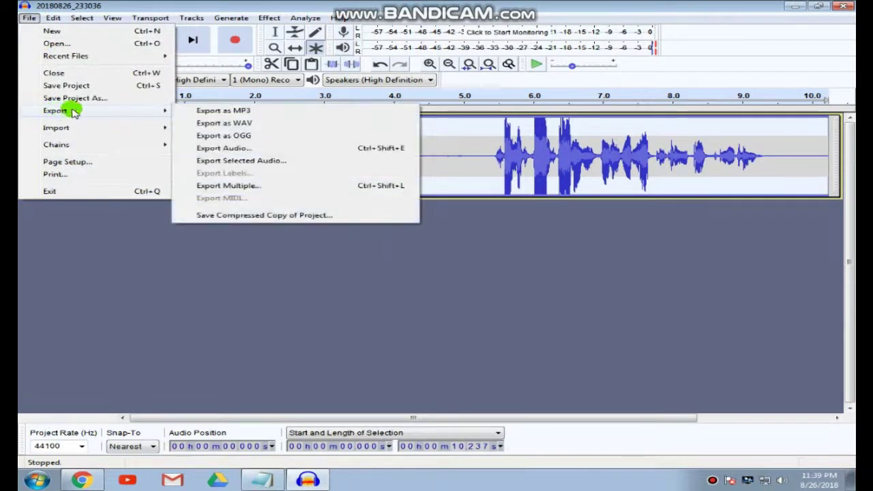
left_click(247, 123)
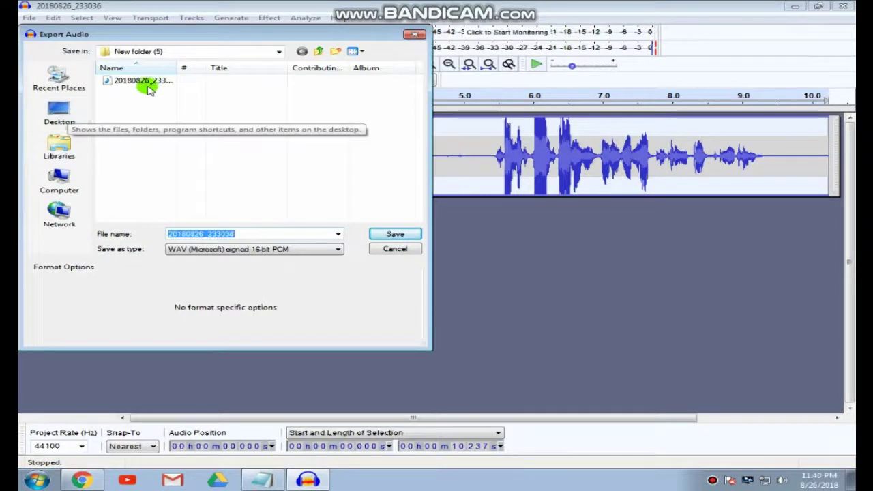
double_click(252, 233)
type("444")
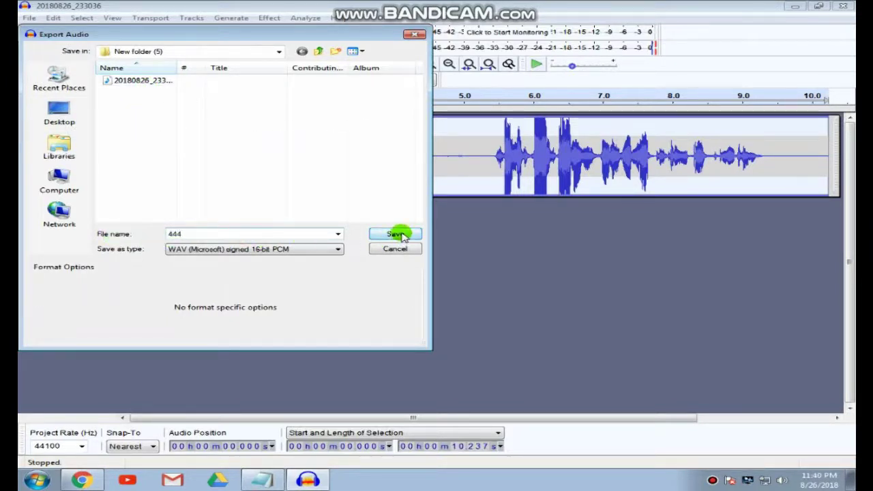
left_click(396, 234)
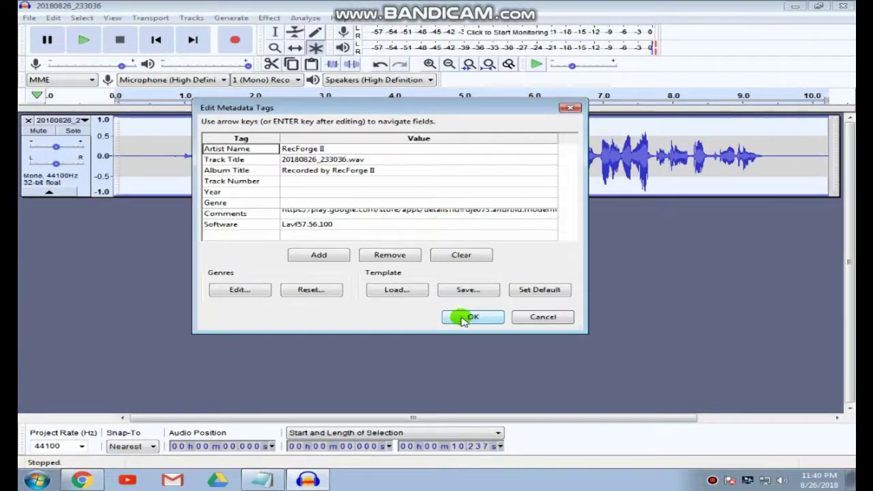
left_click(464, 320)
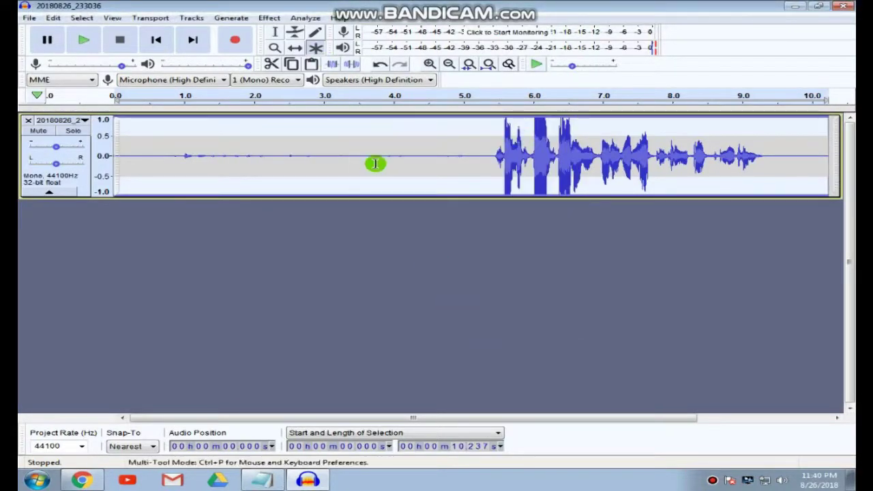
Close the project window and exit the audio editor to return to the desktop.
left_click(851, 7)
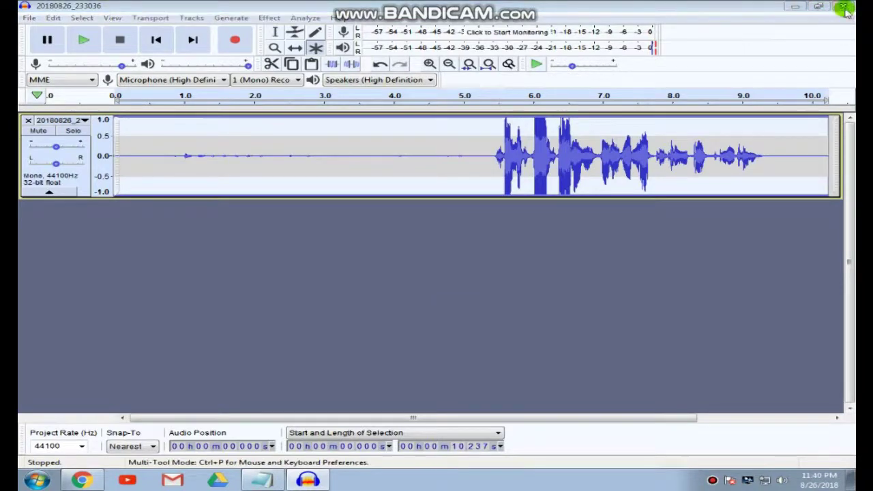
left_click(485, 240)
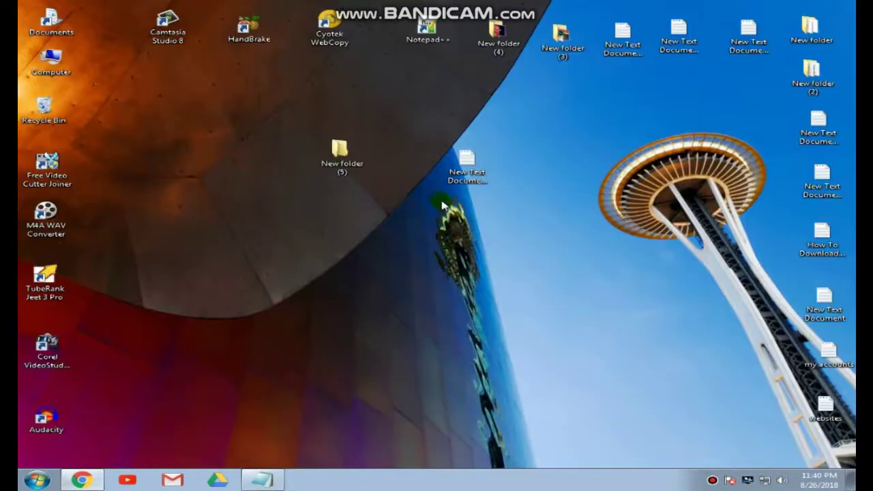